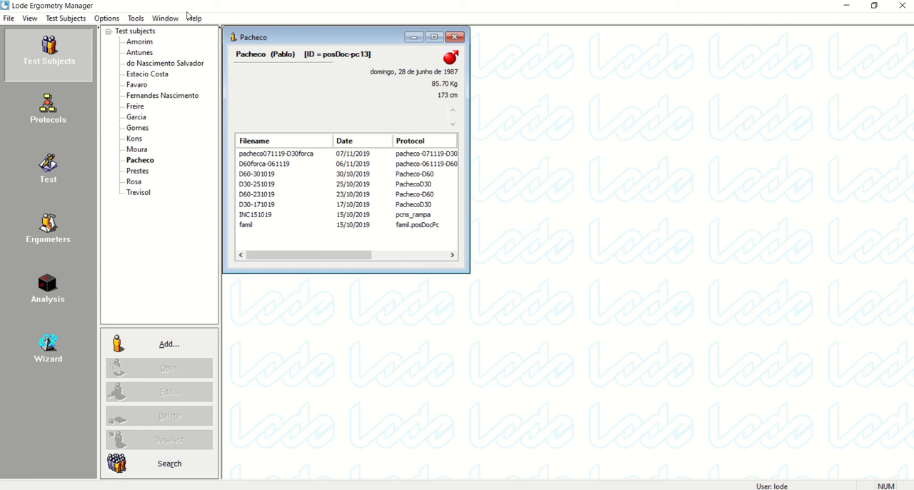
{"action": "left_click", "coordinate": [111, 20]}
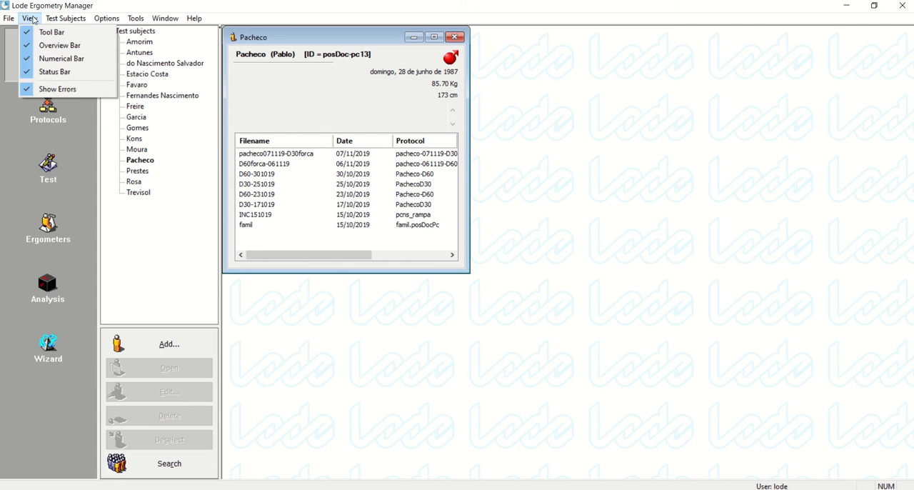
{"action": "mouse_move", "coordinate": [8, 18]}
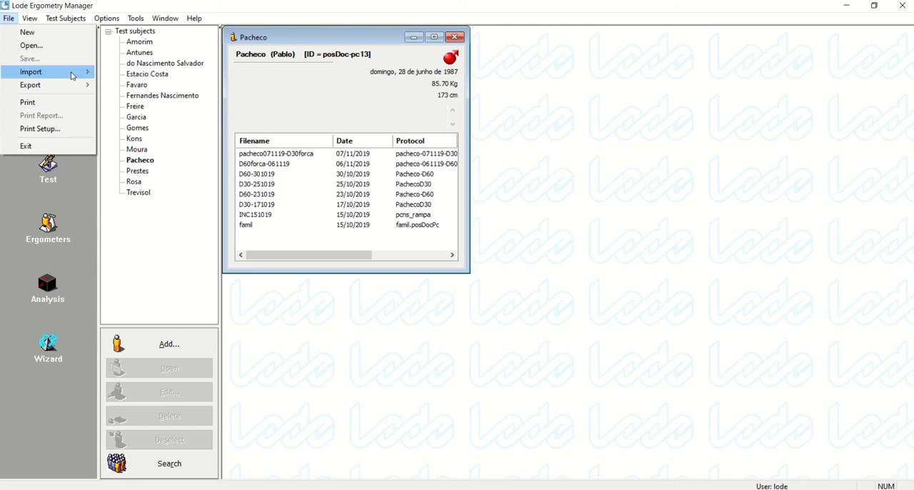
{"action": "mouse_move", "coordinate": [75, 73]}
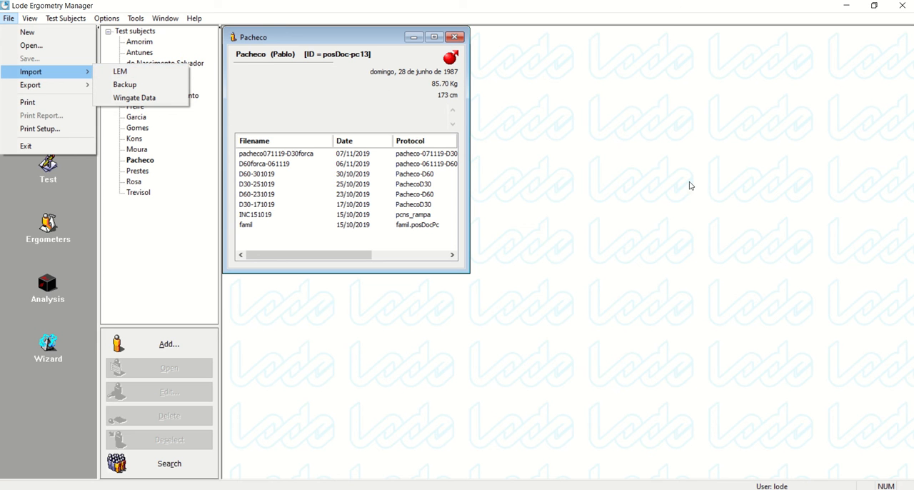
{"action": "left_click", "coordinate": [573, 91]}
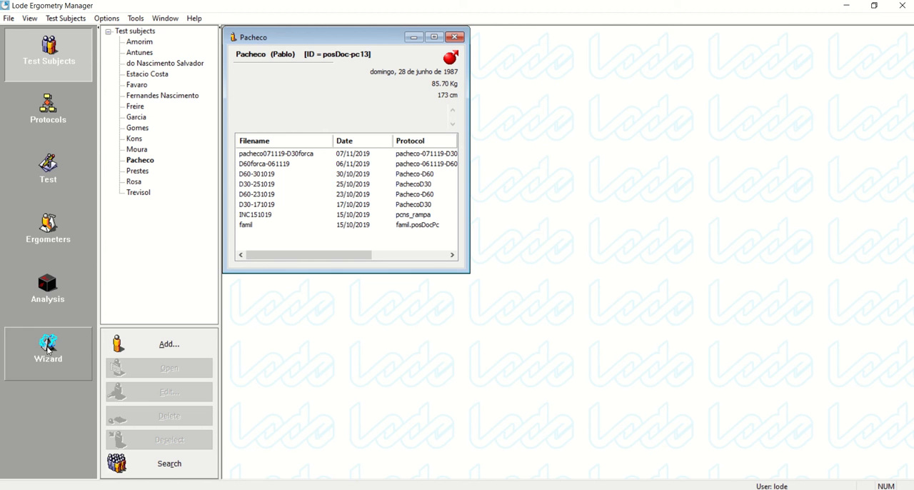
Add the test D30-171019 of 17/10/2019 to the analysis, with the test list sorted by subject
{"action": "left_click", "coordinate": [60, 296]}
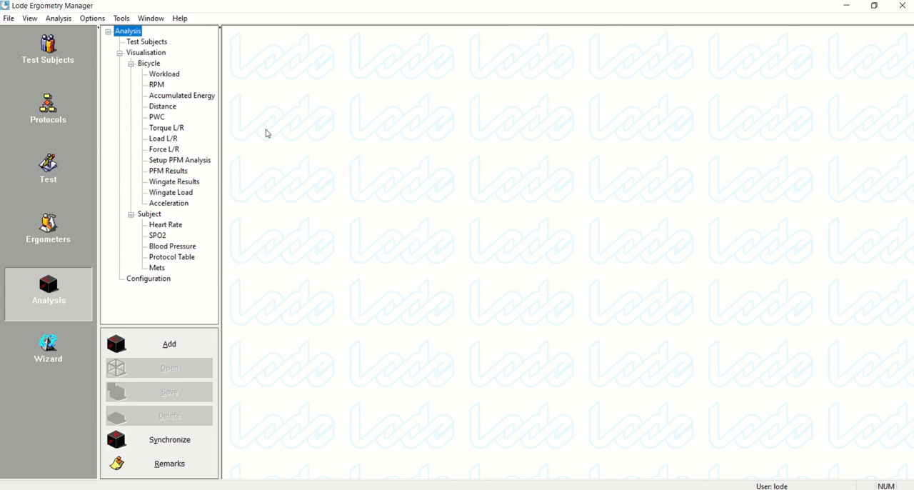
{"action": "left_click", "coordinate": [174, 345]}
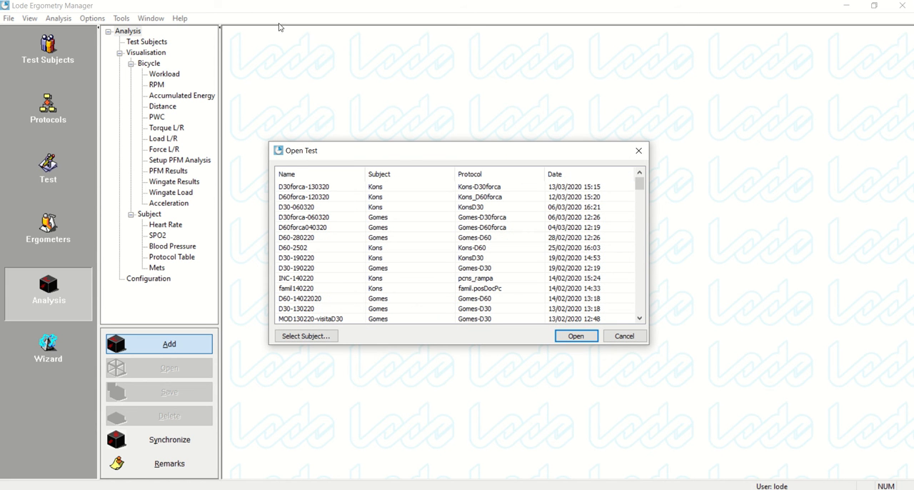
{"action": "left_click", "coordinate": [409, 175]}
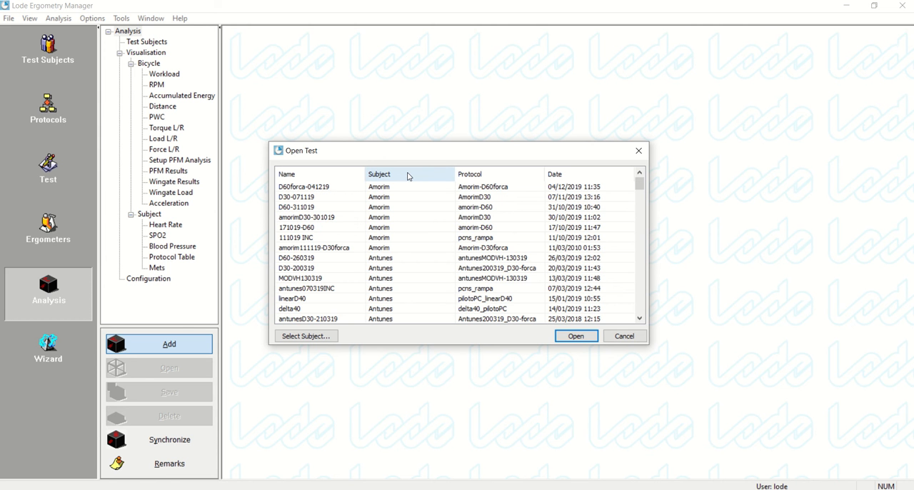
{"action": "scroll", "coordinate": [414, 207], "scroll_direction": "down", "scroll_amount": 10}
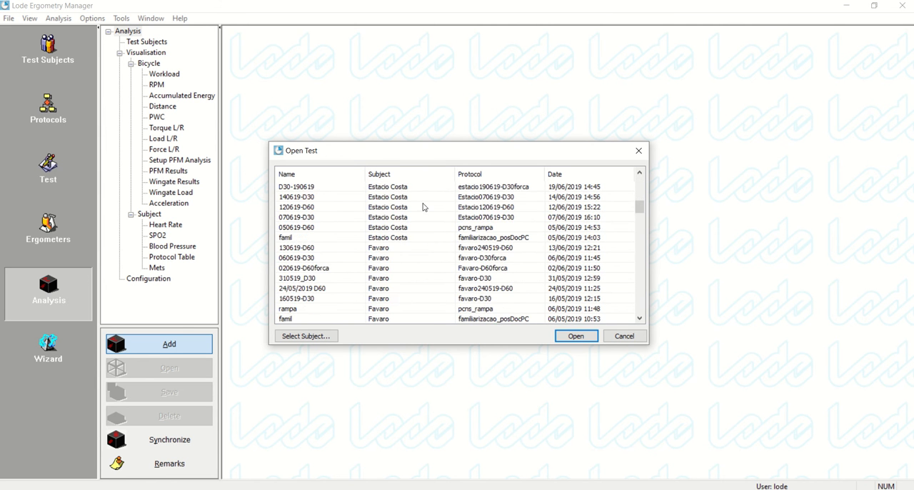
{"action": "scroll", "coordinate": [409, 205], "scroll_direction": "down", "scroll_amount": 10}
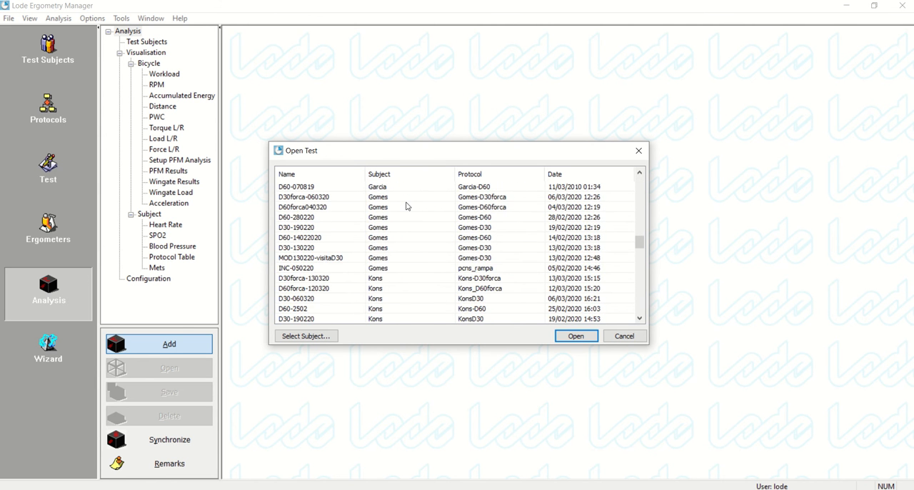
{"action": "scroll", "coordinate": [406, 206], "scroll_direction": "down", "scroll_amount": 4}
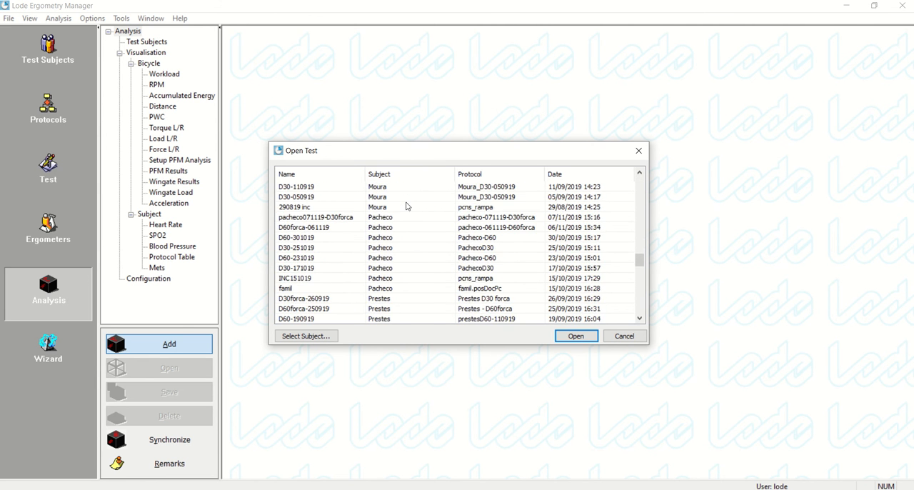
{"action": "left_click", "coordinate": [327, 270]}
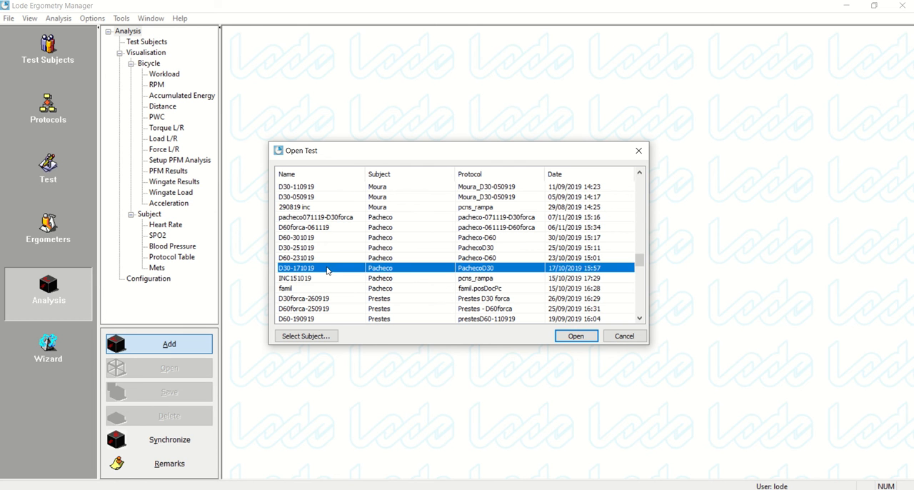
{"action": "left_click", "coordinate": [575, 337]}
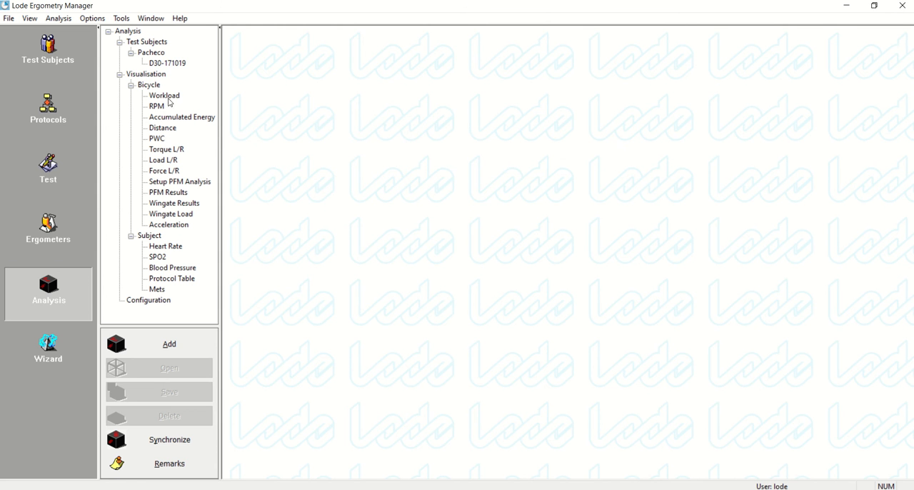
Plot the test's Workload and RPM graphs, and inspect the RPM peak around 9:00 before restoring the full time range
{"action": "double_click", "coordinate": [170, 101]}
{"action": "left_click", "coordinate": [405, 50]}
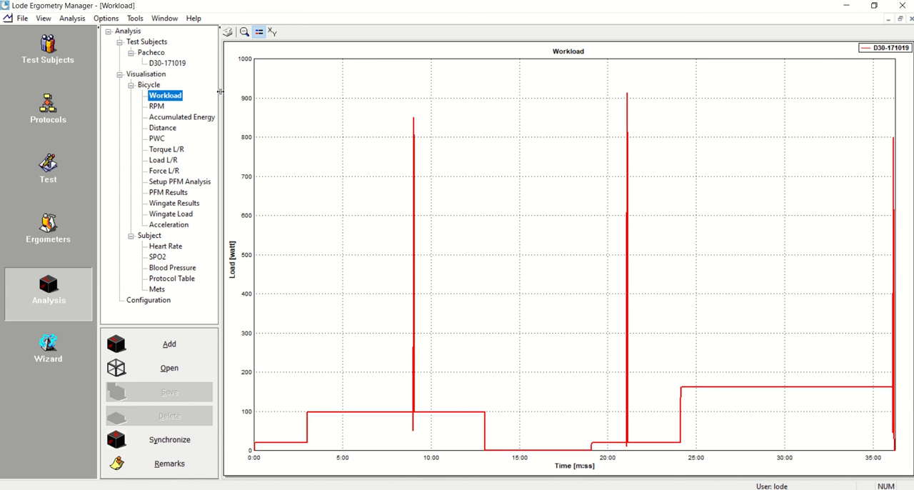
{"action": "left_click", "coordinate": [156, 108]}
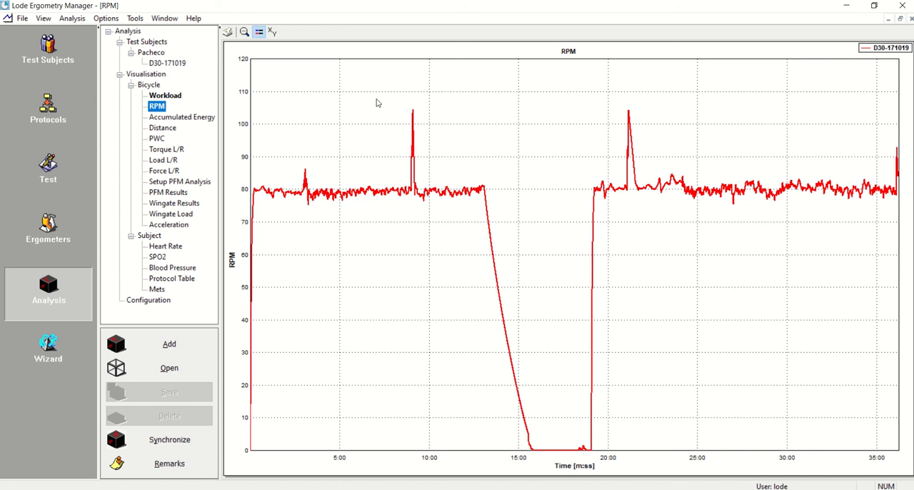
{"action": "left_click_drag", "start_coordinate": [376, 100], "coordinate": [439, 255]}
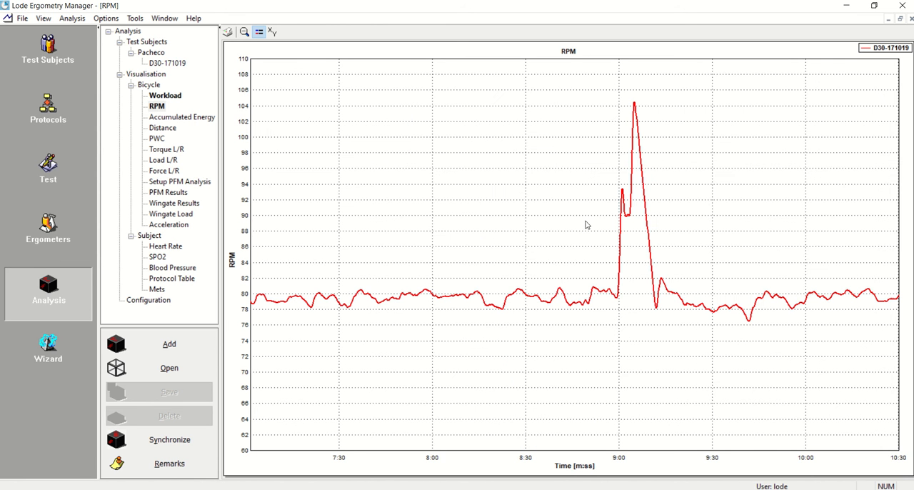
{"action": "left_click_drag", "start_coordinate": [559, 90], "coordinate": [724, 376]}
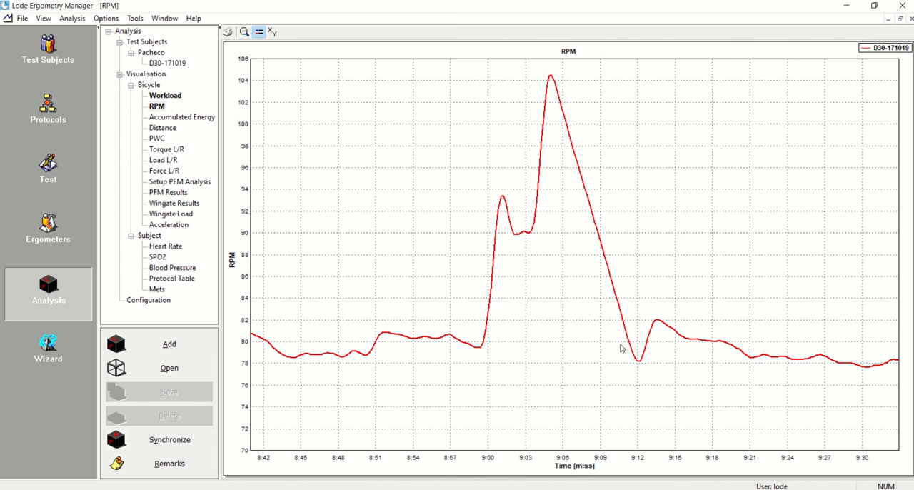
{"action": "left_click", "coordinate": [244, 33]}
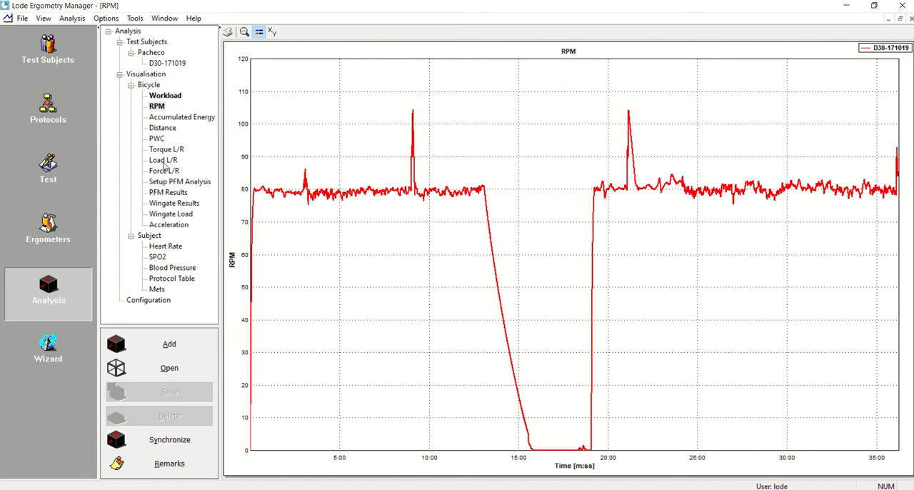
Plot the Load L/R and Torque L/R graphs, and narrow the torque graph to the sprint from about 8:57 to 9:03
{"action": "left_click", "coordinate": [162, 161]}
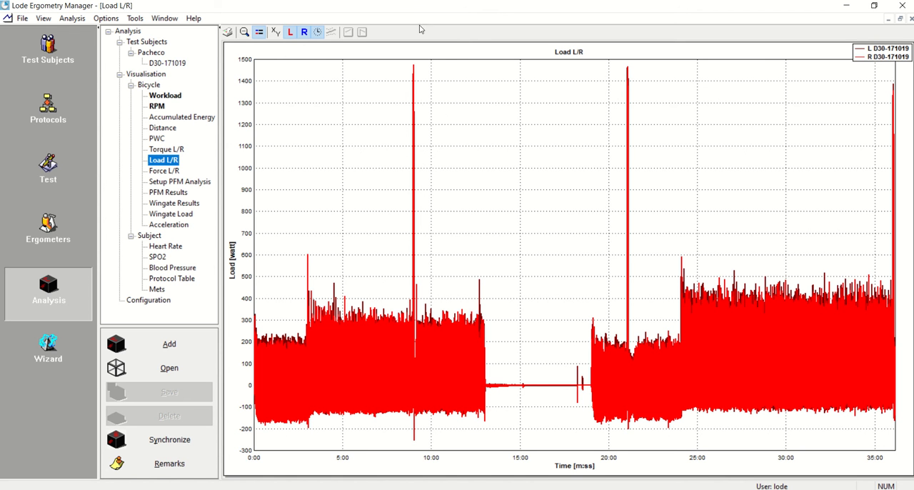
{"action": "left_click", "coordinate": [168, 151]}
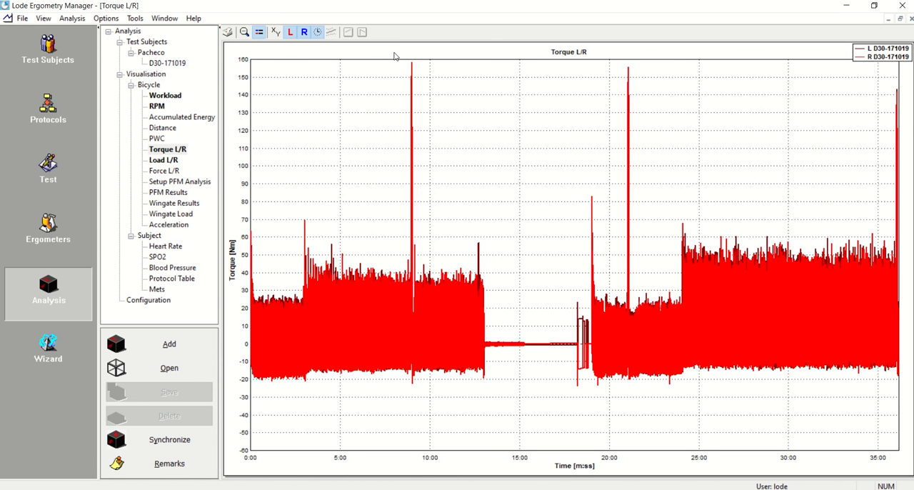
{"action": "left_click_drag", "start_coordinate": [394, 450], "coordinate": [423, 400]}
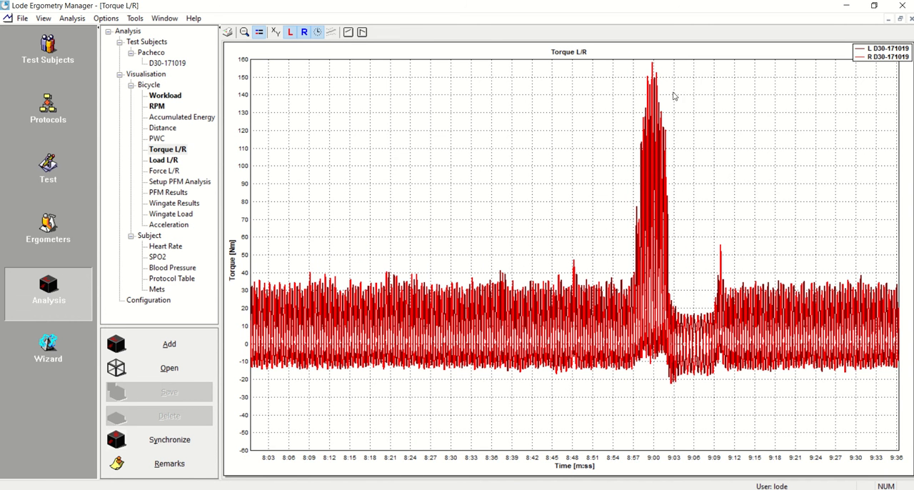
{"action": "left_click_drag", "start_coordinate": [607, 51], "coordinate": [705, 415]}
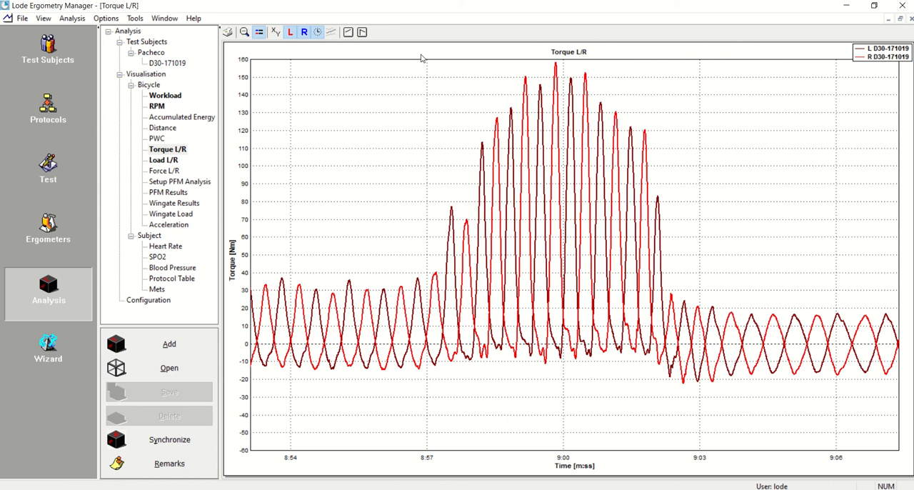
{"action": "left_click_drag", "start_coordinate": [421, 59], "coordinate": [705, 408]}
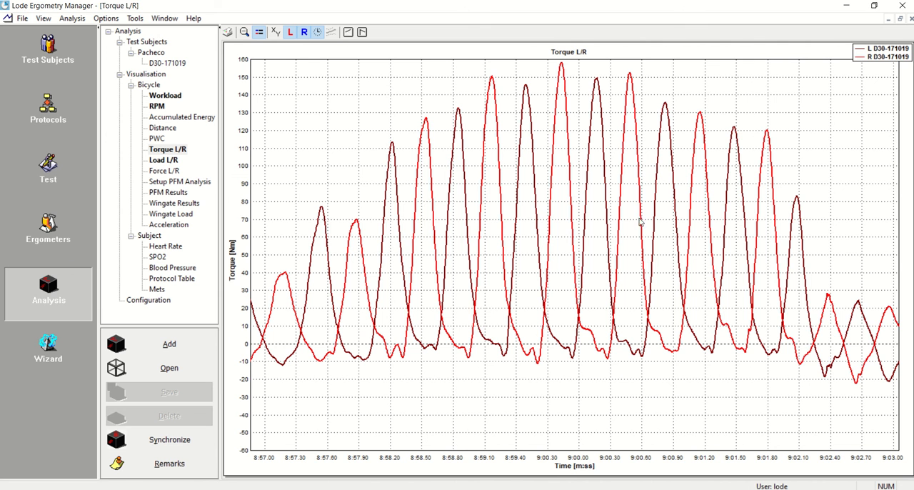
View the left and right crank torque curves separately, and read the graph coordinates near the highest peak before hiding the coordinates again
{"action": "left_click", "coordinate": [304, 33]}
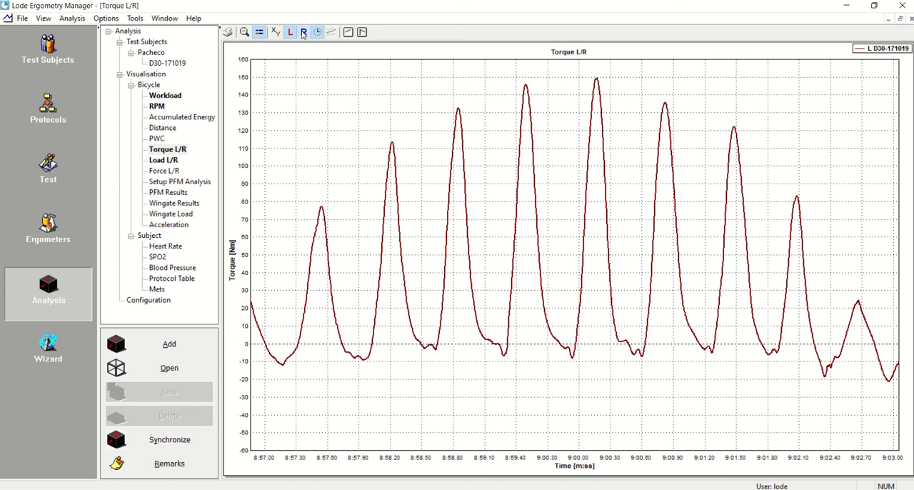
{"action": "left_click", "coordinate": [303, 33]}
{"action": "left_click", "coordinate": [290, 33]}
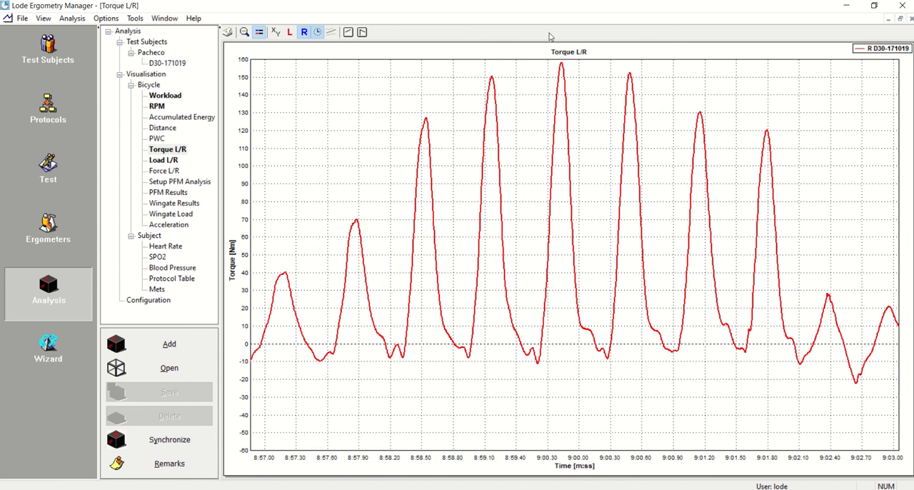
{"action": "left_click", "coordinate": [290, 33]}
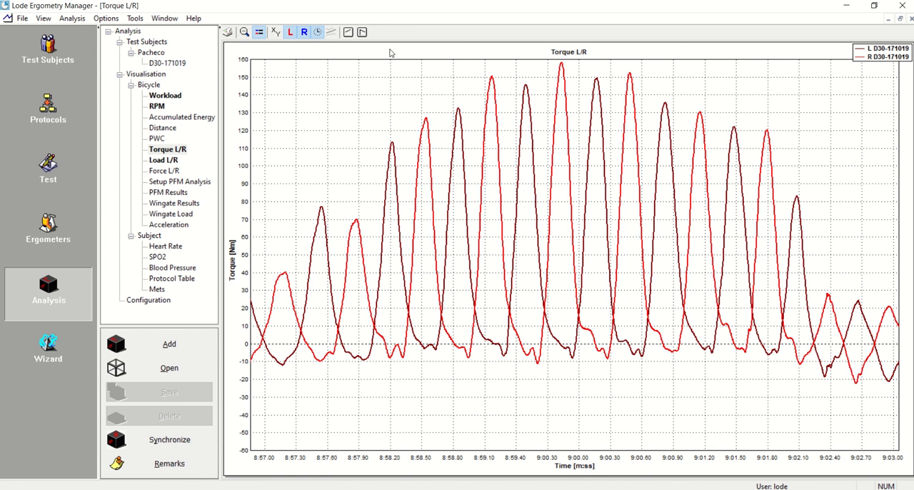
{"action": "left_click", "coordinate": [275, 33]}
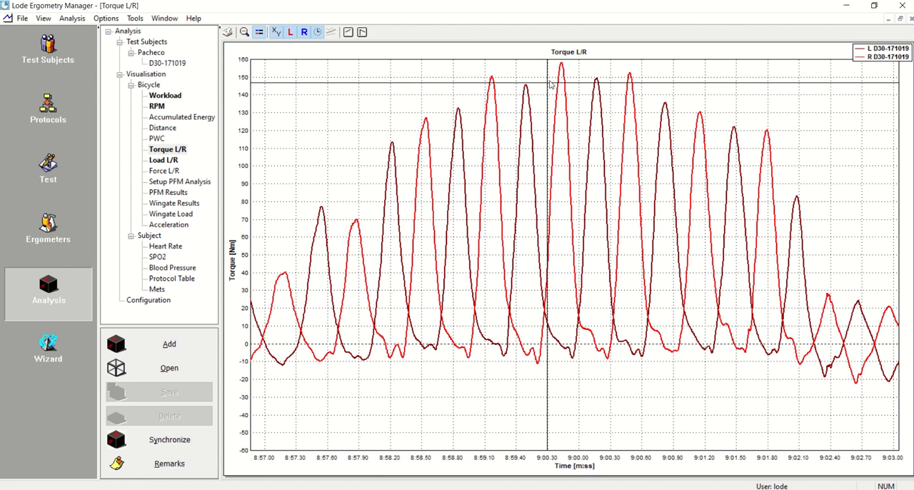
{"action": "mouse_move", "coordinate": [557, 76]}
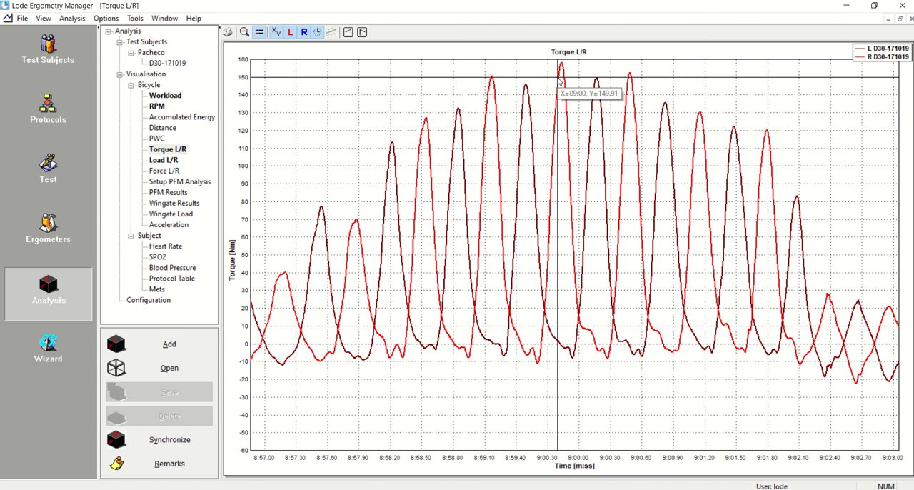
{"action": "left_click", "coordinate": [276, 36]}
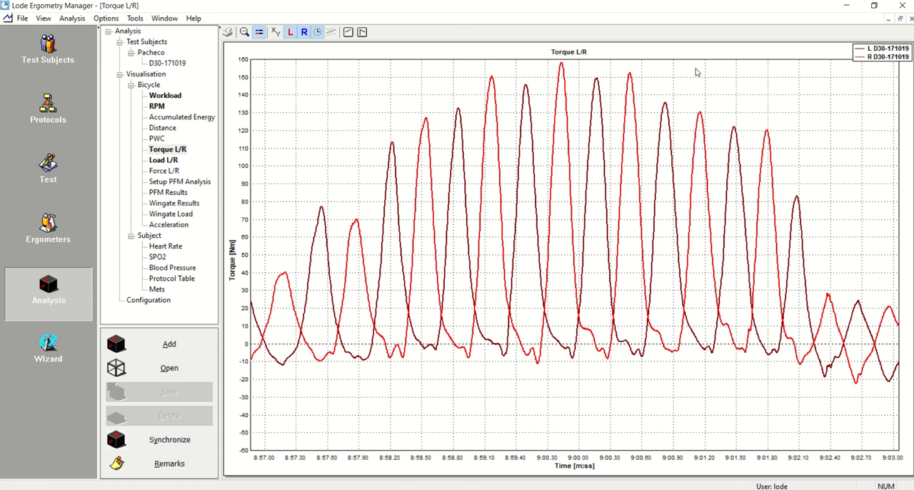
Add a time-based PFM area of interest from 8:59 to 9:01 and display its PFM results
{"action": "left_click", "coordinate": [171, 183]}
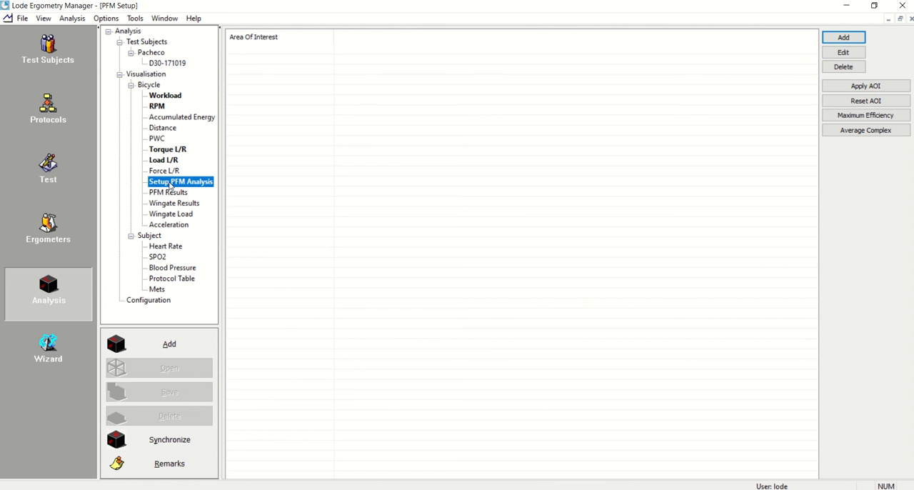
{"action": "left_click", "coordinate": [856, 38]}
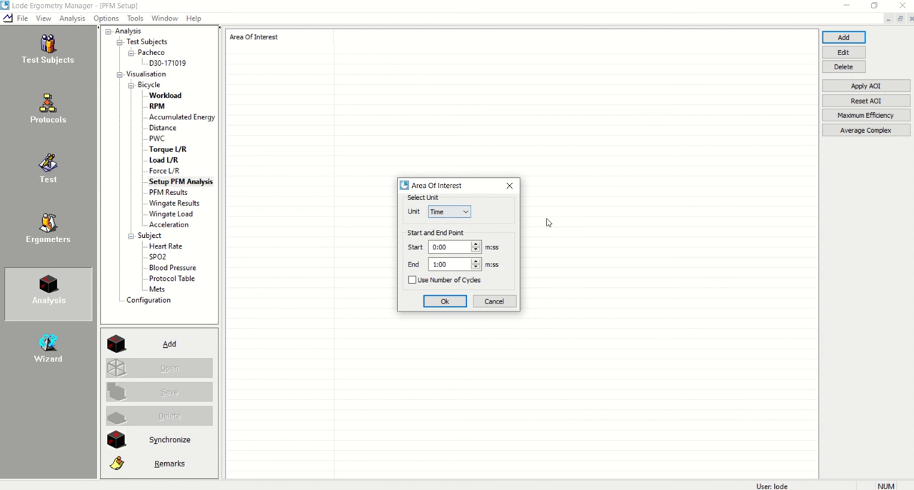
{"action": "left_click", "coordinate": [468, 212]}
{"action": "left_click", "coordinate": [445, 233]}
{"action": "left_click", "coordinate": [413, 281]}
{"action": "left_click", "coordinate": [413, 281]}
{"action": "left_click", "coordinate": [438, 248]}
{"action": "key", "text": "Right"}
{"action": "type", "text": "59"}
{"action": "key", "text": "Tab"}
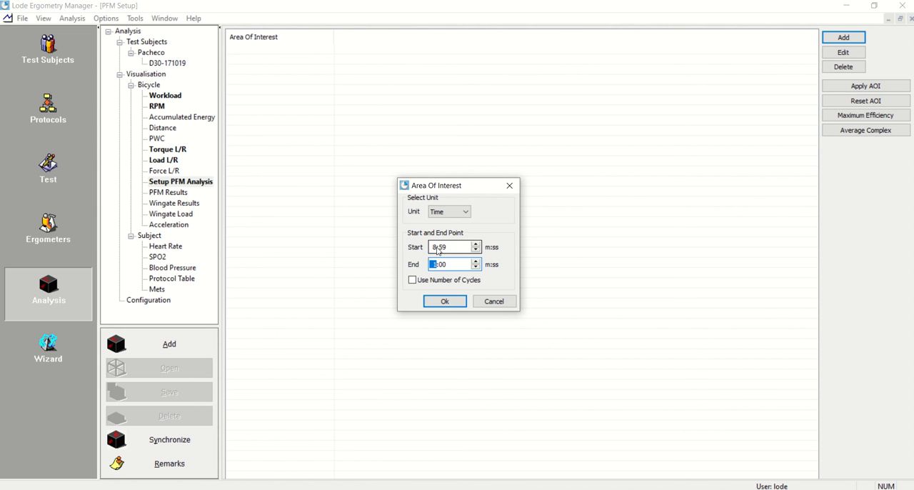
{"action": "key", "text": "Right"}
{"action": "key", "text": "Return"}
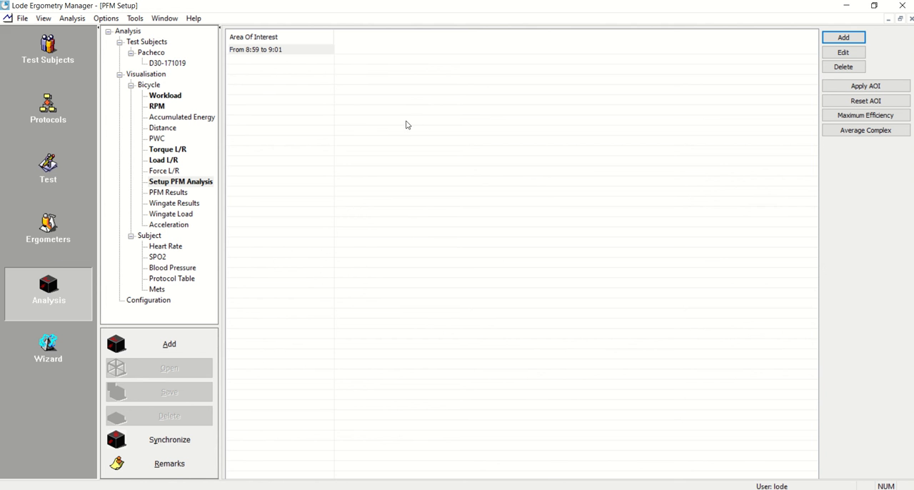
{"action": "left_click", "coordinate": [167, 193]}
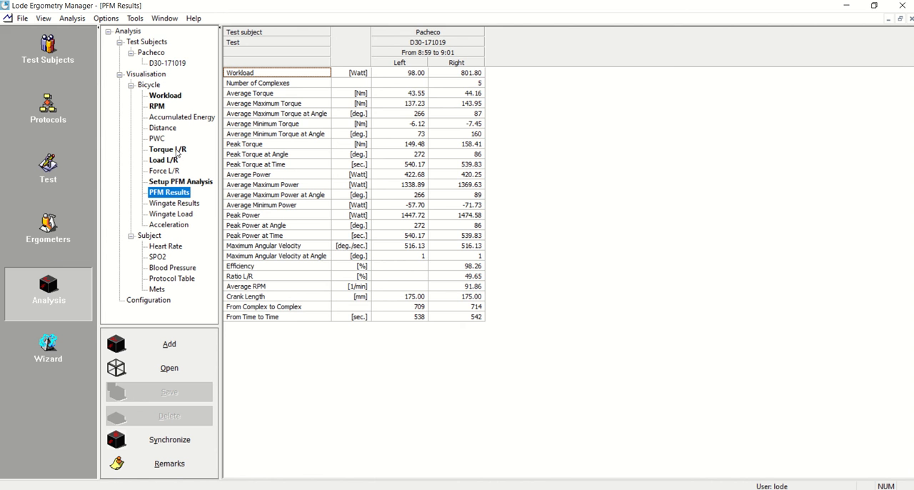
Examine the second sprint on the Torque L/R graph, narrowed to about 21:00 to 21:09
{"action": "left_click", "coordinate": [172, 150]}
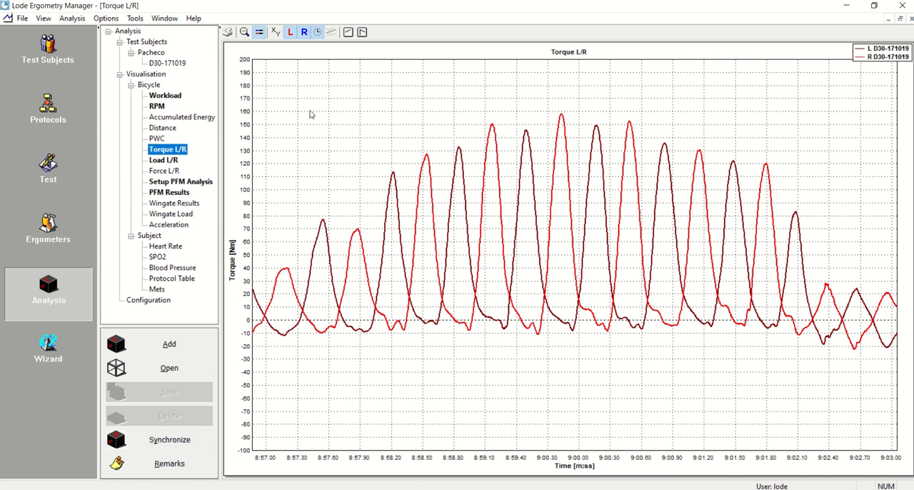
{"action": "left_click", "coordinate": [244, 33]}
{"action": "left_click_drag", "start_coordinate": [615, 109], "coordinate": [640, 369]}
{"action": "left_click_drag", "start_coordinate": [630, 109], "coordinate": [716, 364]}
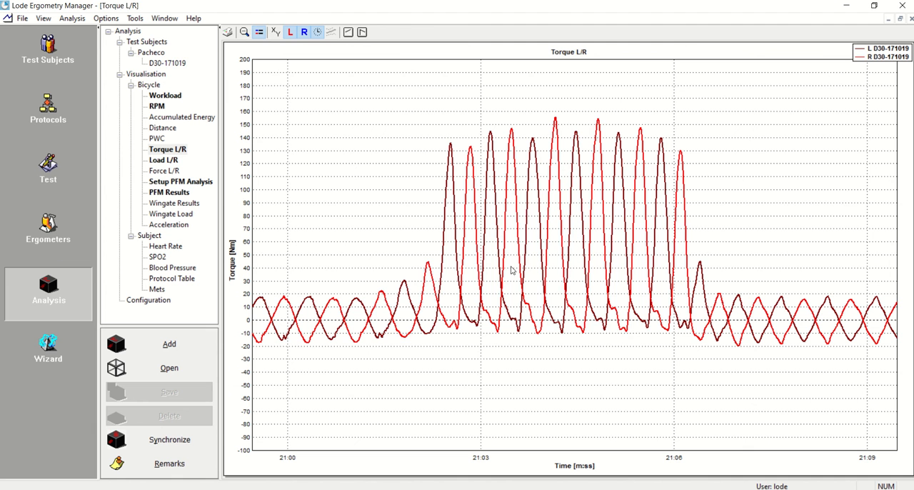
Review the average maximum torque in the PFM results, then return to the Torque L/R graph and turn on its coordinate read-out
{"action": "left_click", "coordinate": [169, 193]}
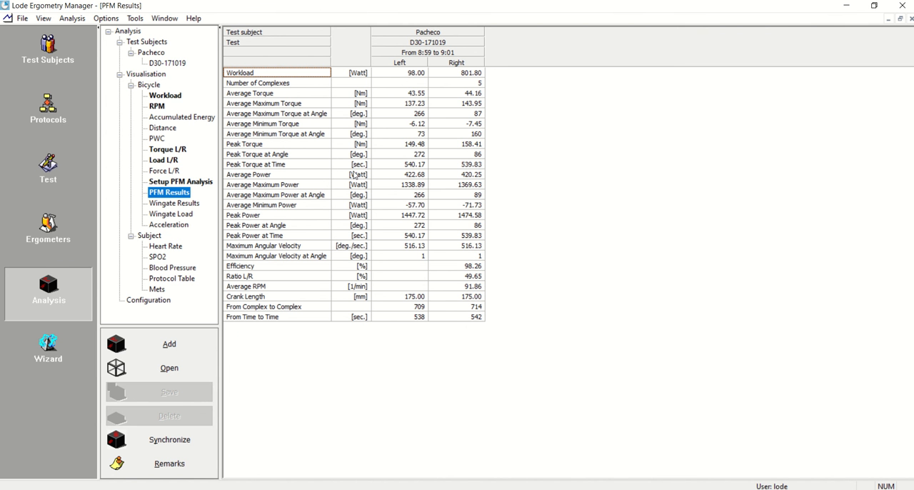
{"action": "left_click", "coordinate": [259, 107]}
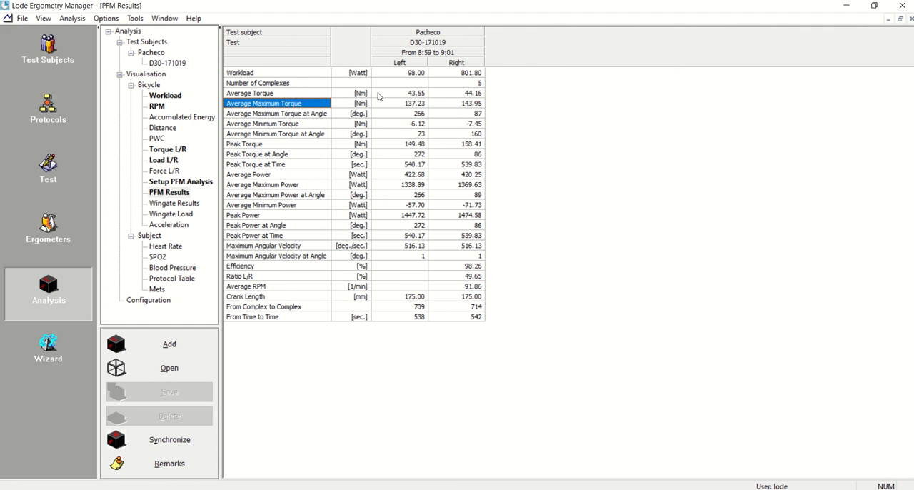
{"action": "left_click", "coordinate": [168, 149]}
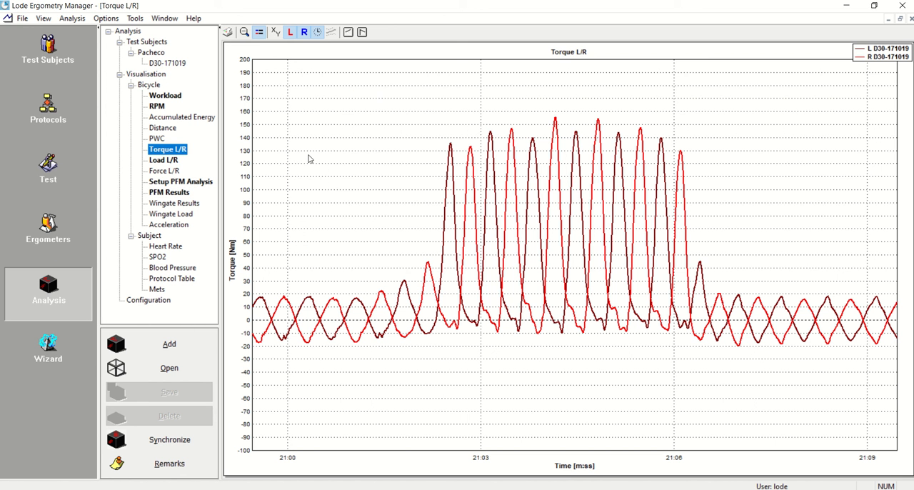
{"action": "left_click", "coordinate": [276, 32]}
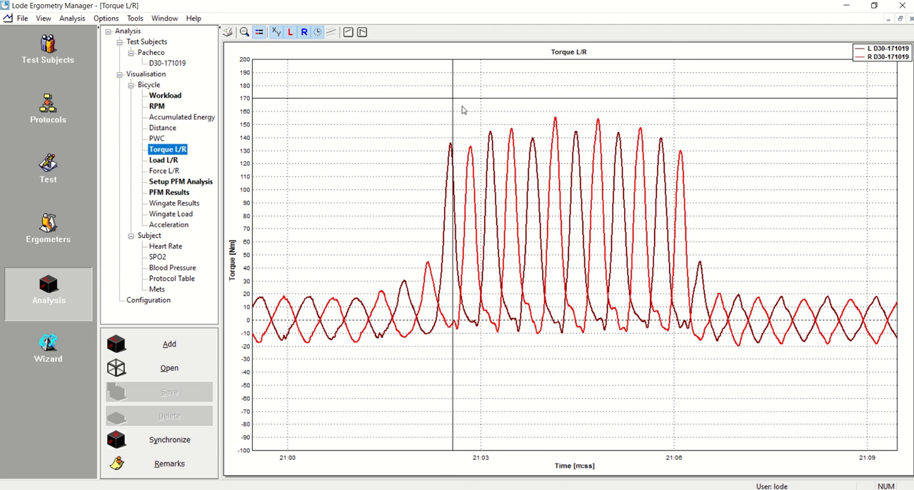
Reopen the PFM results for 8:59 to 9:01 and compare the left and right peak torque
{"action": "left_click", "coordinate": [172, 194]}
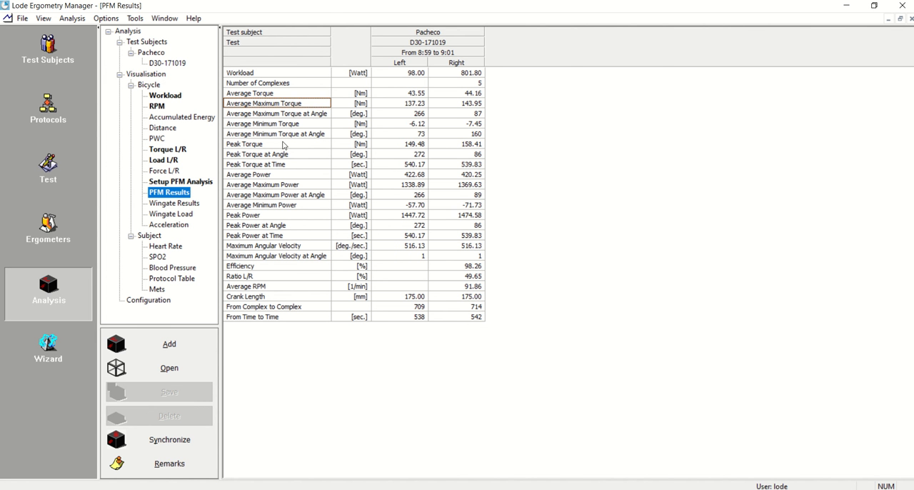
{"action": "left_click", "coordinate": [402, 145]}
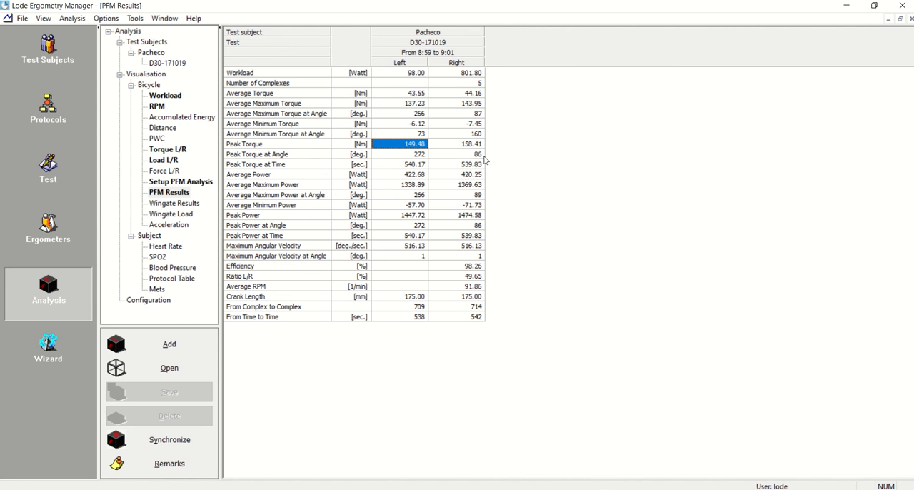
{"action": "left_click", "coordinate": [477, 146]}
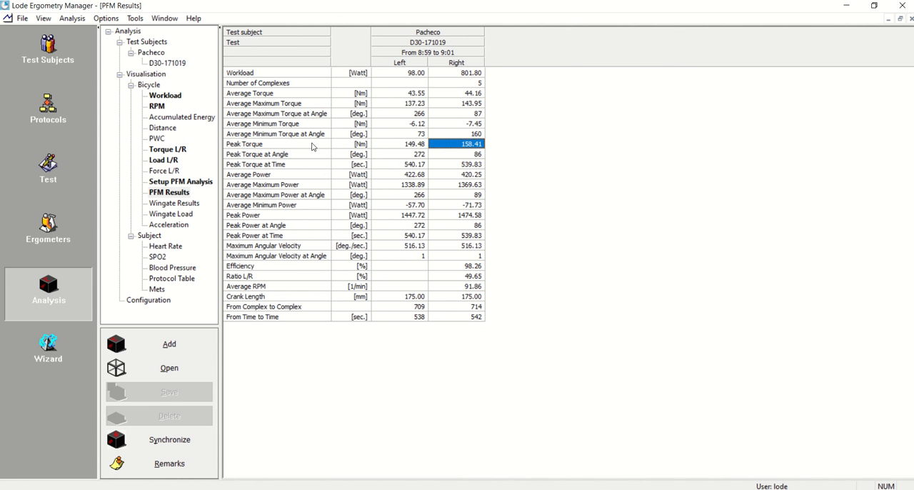
{"action": "left_click", "coordinate": [399, 146]}
{"action": "left_click", "coordinate": [468, 144]}
Compare the left and right crank angles for peak torque and for average maximum torque
{"action": "left_click", "coordinate": [282, 156]}
{"action": "left_click", "coordinate": [410, 153]}
{"action": "left_click", "coordinate": [477, 155]}
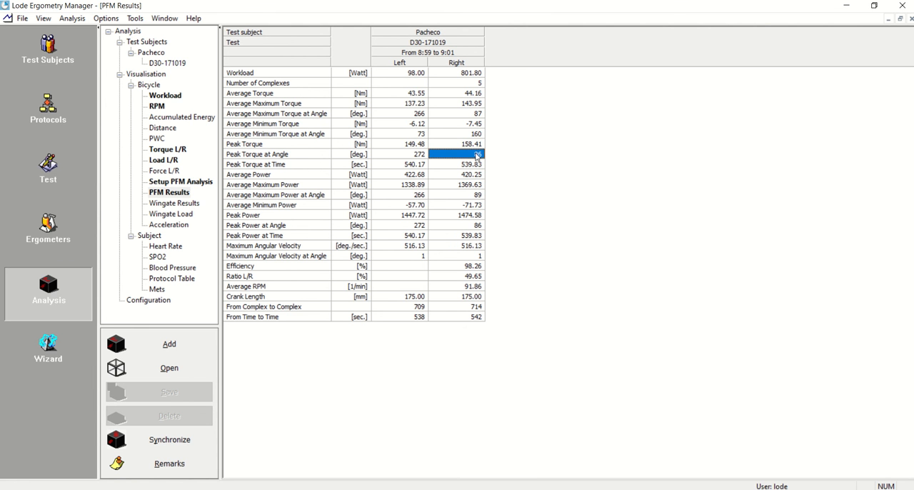
{"action": "left_click", "coordinate": [396, 114]}
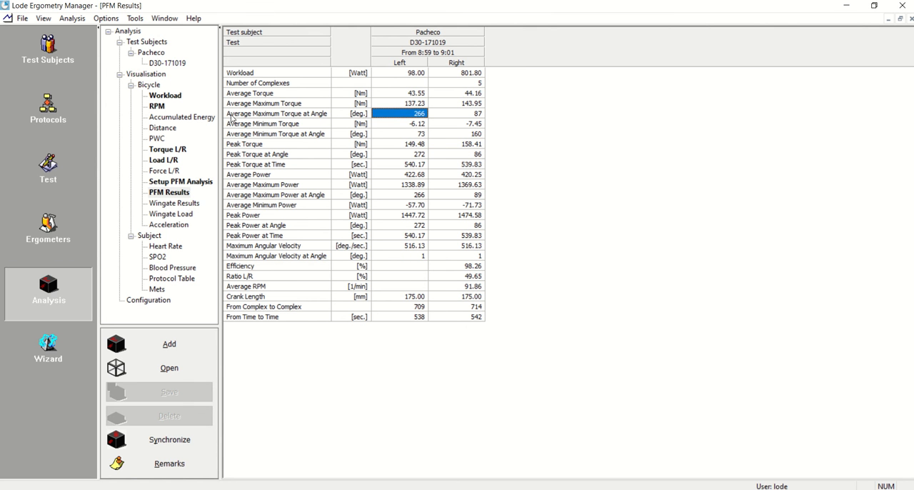
{"action": "left_click", "coordinate": [468, 115]}
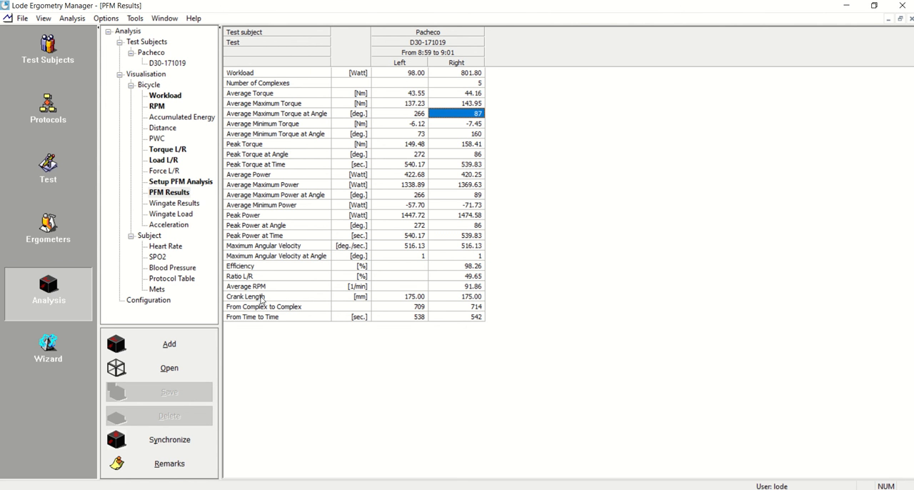
Check the left and right crank lengths and compare the maximum angular velocity of both sides
{"action": "left_click", "coordinate": [420, 299]}
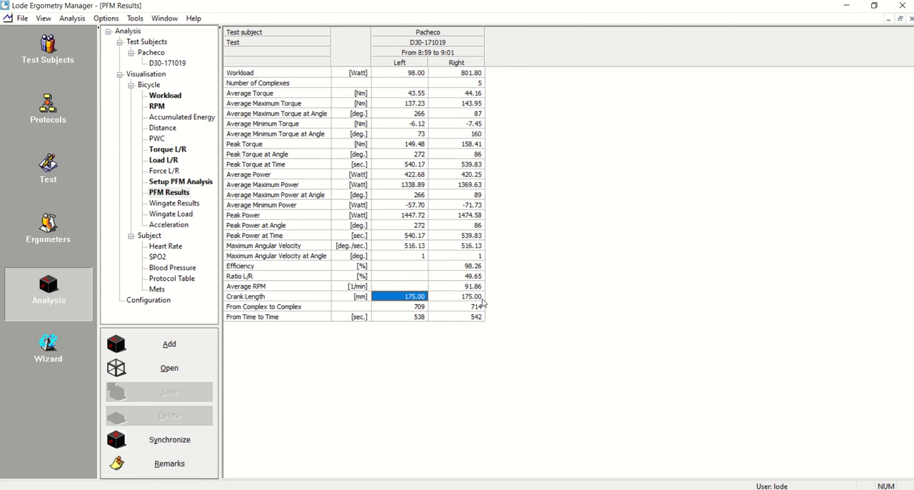
{"action": "left_click", "coordinate": [479, 298]}
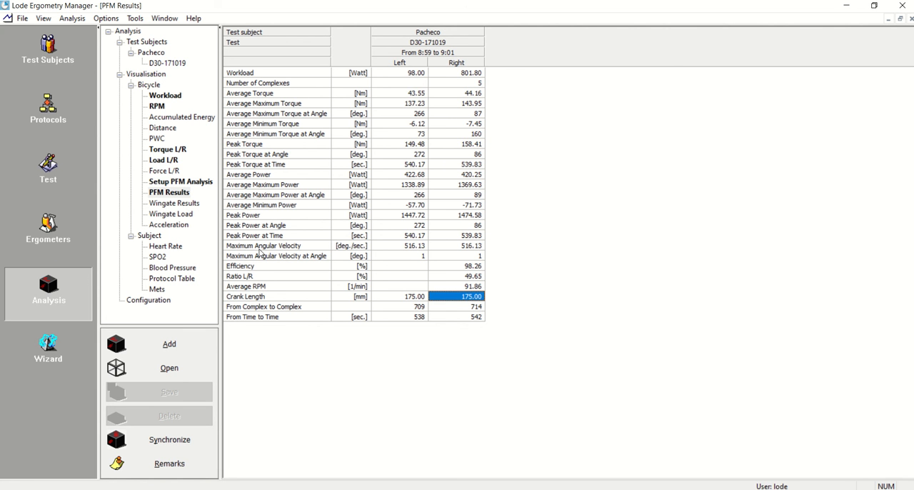
{"action": "left_click", "coordinate": [410, 247]}
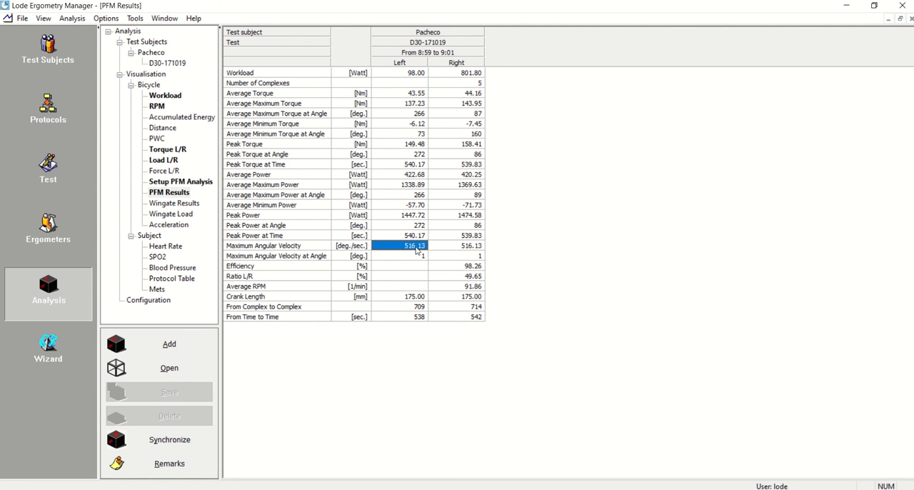
{"action": "left_click", "coordinate": [459, 247]}
{"action": "left_click", "coordinate": [400, 250]}
{"action": "left_click", "coordinate": [468, 250]}
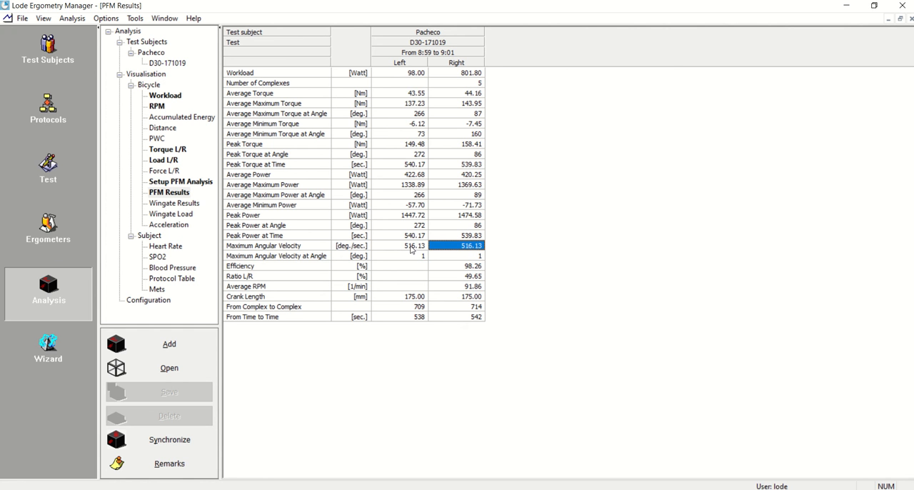